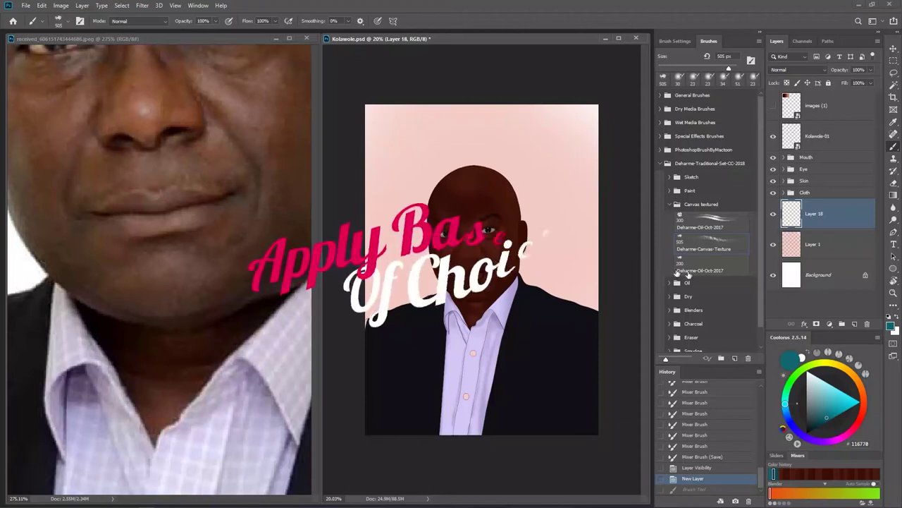
- Clear the selection and choose the 505 px Deharme-Canvas-Texture brush
left_click(698, 263)
left_click(700, 223)
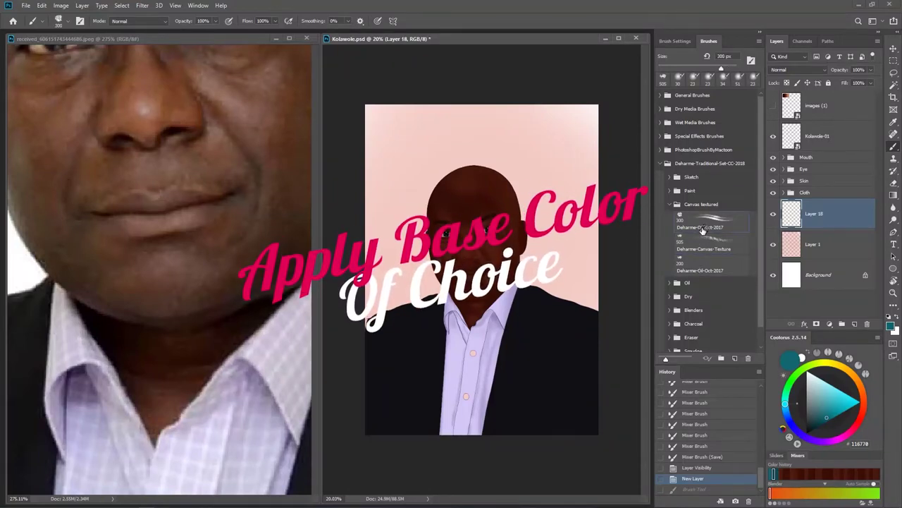
key("ctrl+d")
left_click(710, 242)
- Paint teal canvas-texture strokes left, right and above the head on Layer 18
left_click_drag(419, 233, 414, 259)
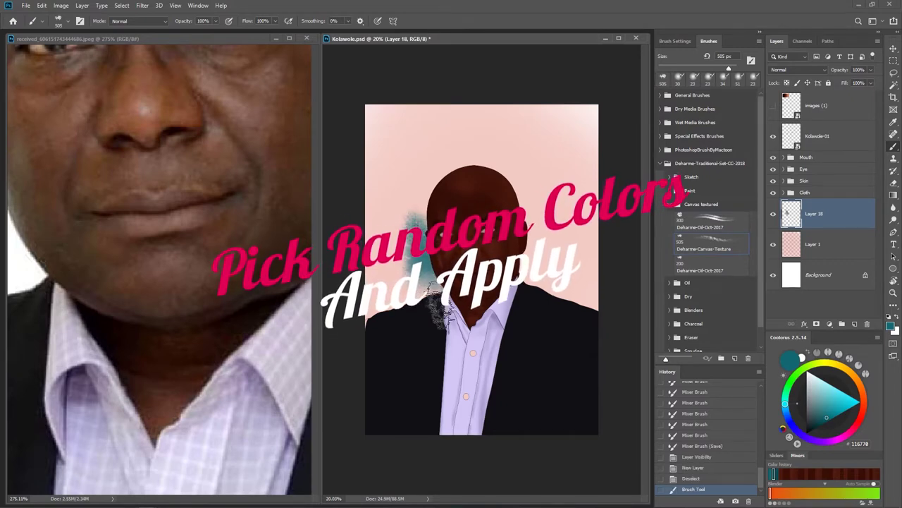
left_click_drag(416, 247, 413, 302)
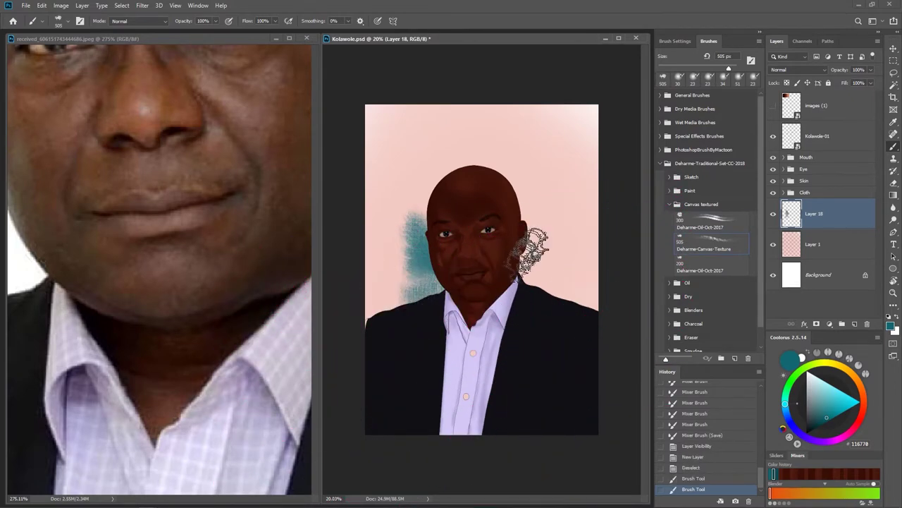
left_click_drag(527, 299, 534, 253)
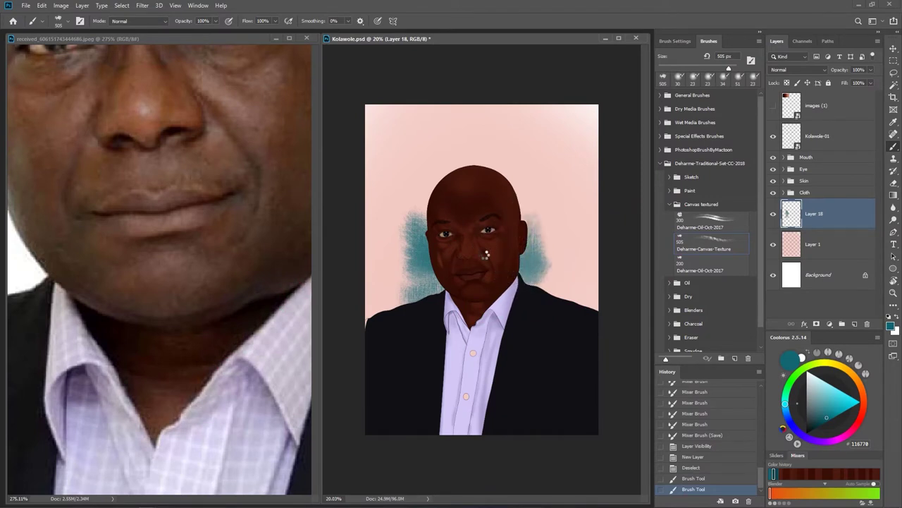
left_click_drag(416, 222, 443, 184)
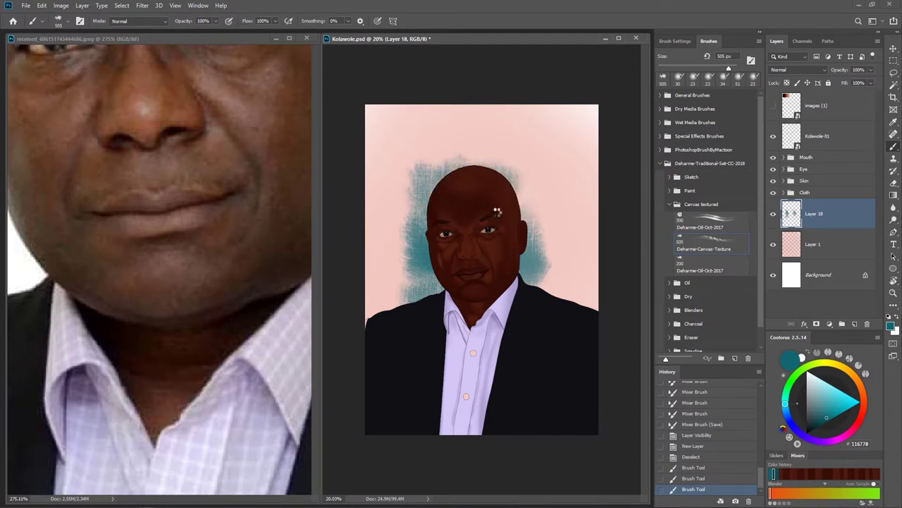
left_click_drag(497, 233, 497, 225)
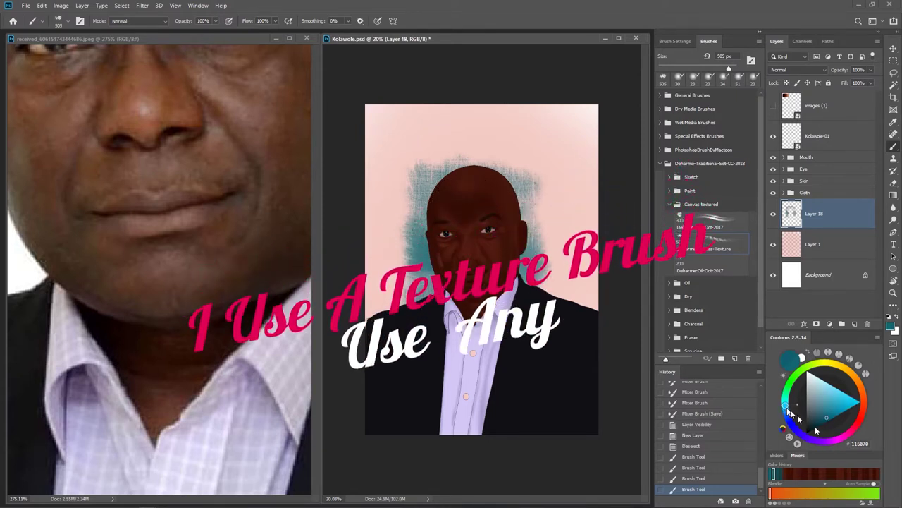
- Paint teal texture by the left shoulder and right of the head, and green above it
left_click(832, 415)
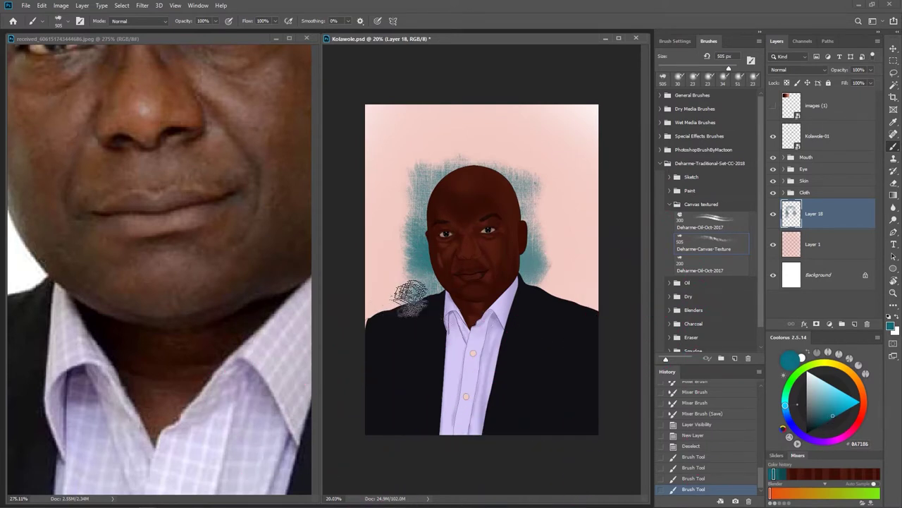
left_click_drag(380, 302, 437, 293)
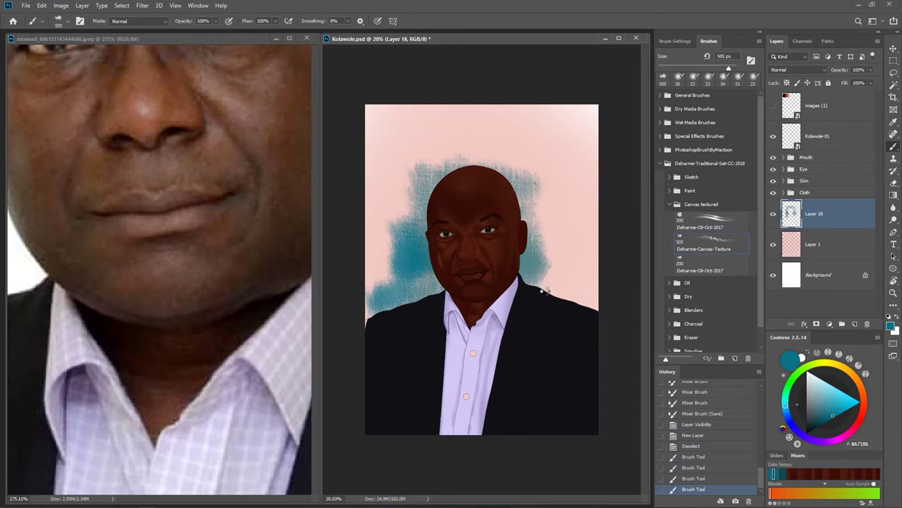
mouse_move(537, 282)
left_mouse_down()
mouse_move(574, 282)
mouse_move(585, 296)
mouse_move(540, 302)
mouse_move(564, 292)
left_mouse_up()
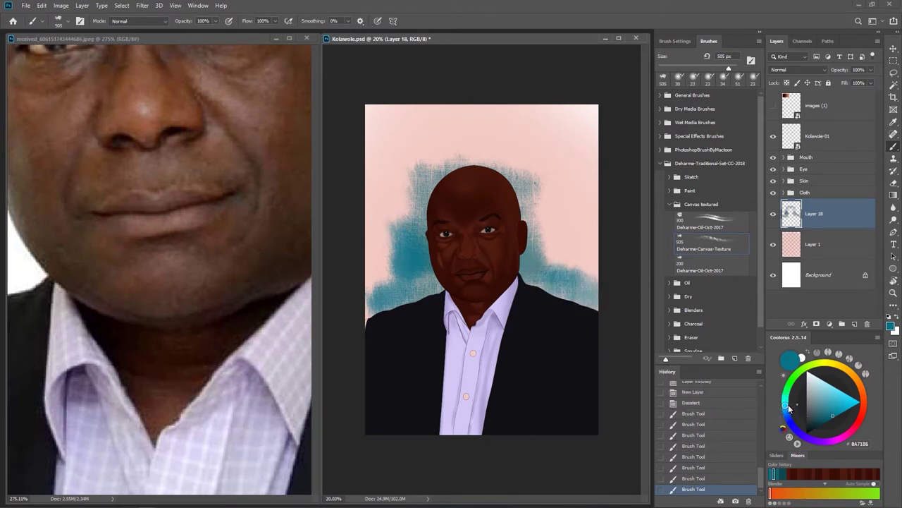
mouse_move(529, 238)
left_mouse_down()
mouse_move(548, 212)
mouse_move(541, 157)
left_mouse_up()
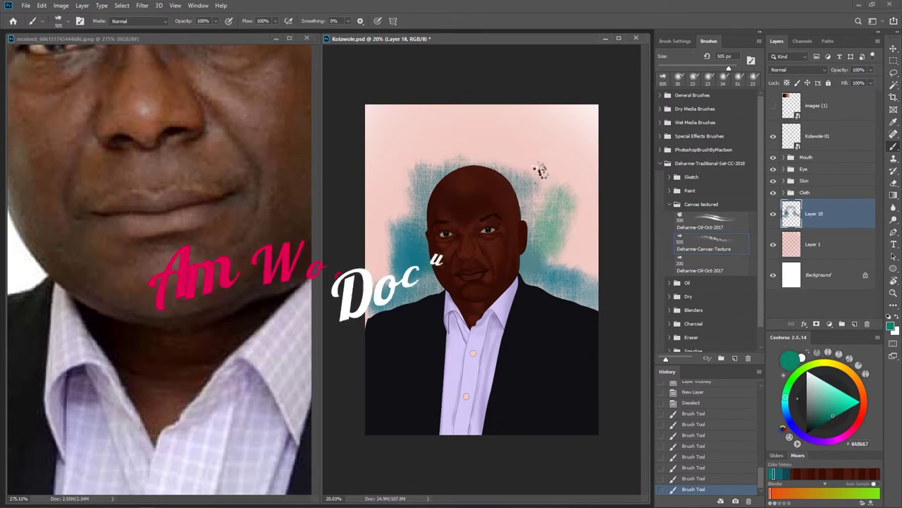
left_click_drag(540, 189, 554, 165)
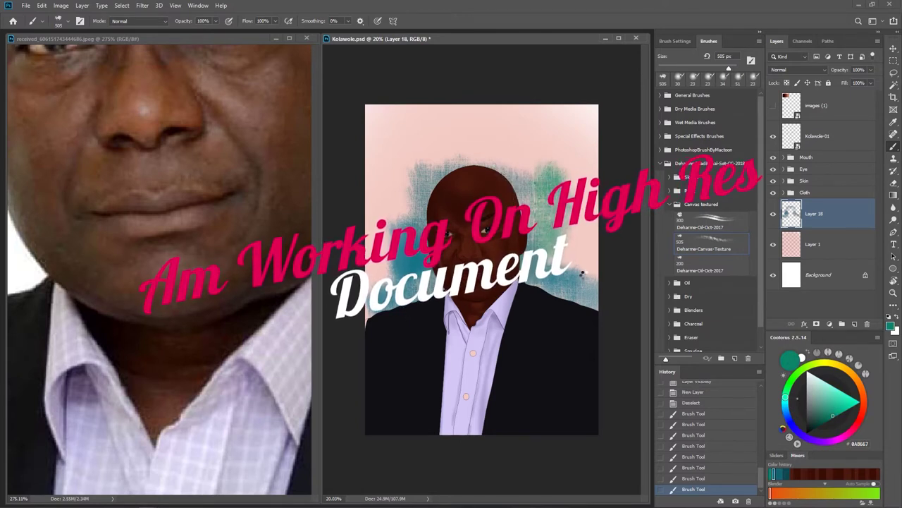
- Extend the teal texture along the right side and out to the left canvas edge
mouse_move(578, 271)
left_mouse_down()
mouse_move(574, 252)
mouse_move(594, 241)
mouse_move(594, 279)
left_mouse_up()
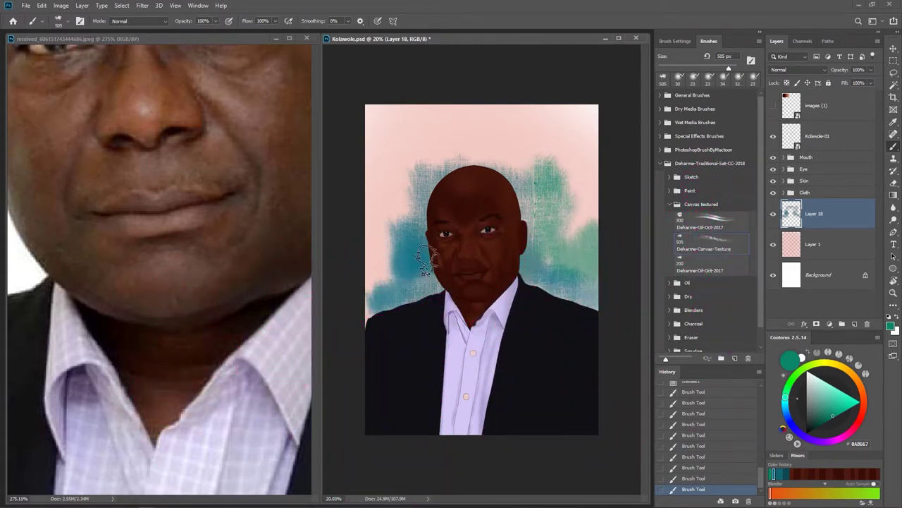
left_click_drag(383, 246, 374, 268)
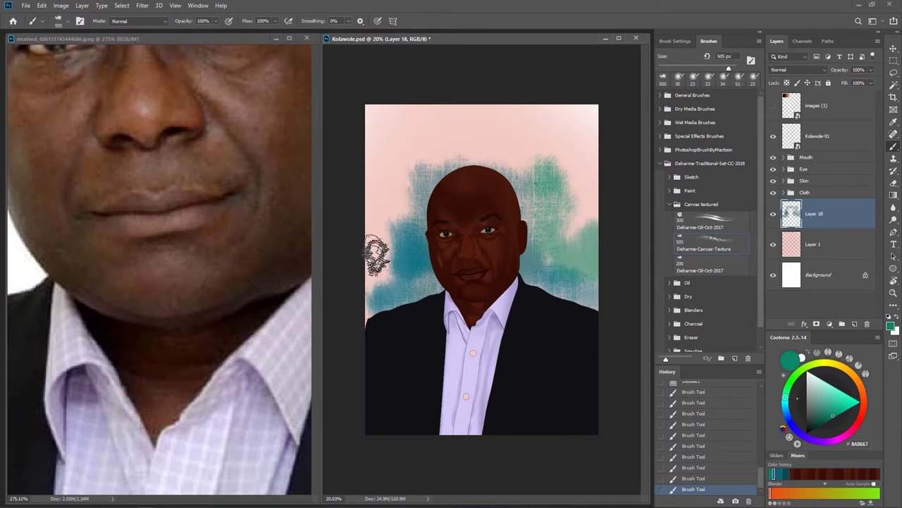
mouse_move(385, 265)
left_mouse_down()
mouse_move(369, 237)
mouse_move(381, 235)
left_mouse_up()
mouse_move(397, 195)
left_mouse_down()
mouse_move(393, 205)
mouse_move(402, 177)
mouse_move(415, 215)
left_mouse_up()
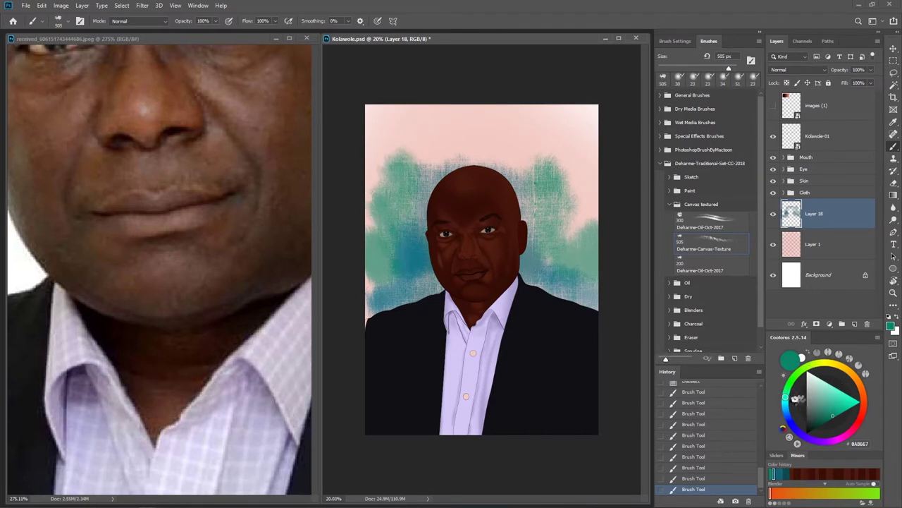
left_click(843, 408)
- Paint blue texture at the top left, then yellow bands on the right background
mouse_move(423, 161)
left_mouse_down()
mouse_move(413, 141)
mouse_move(375, 145)
mouse_move(372, 173)
mouse_move(366, 155)
left_mouse_up()
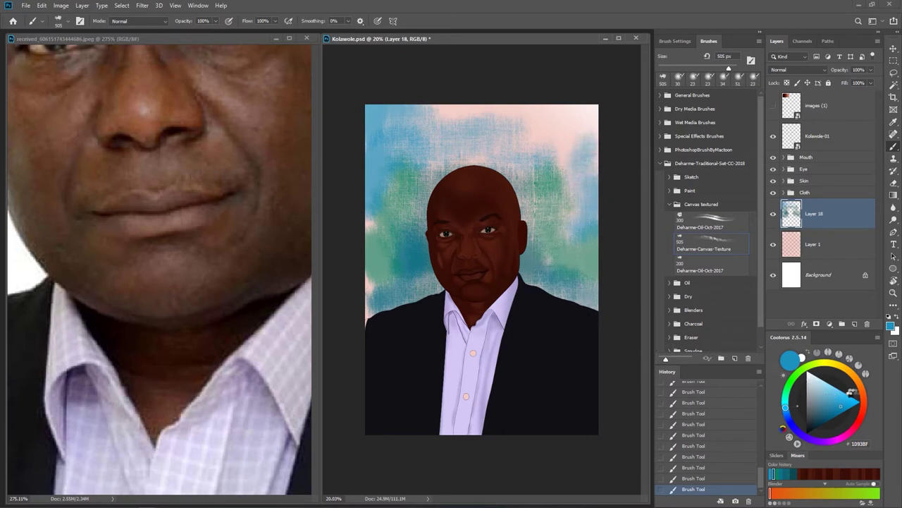
left_click_drag(848, 385, 848, 388)
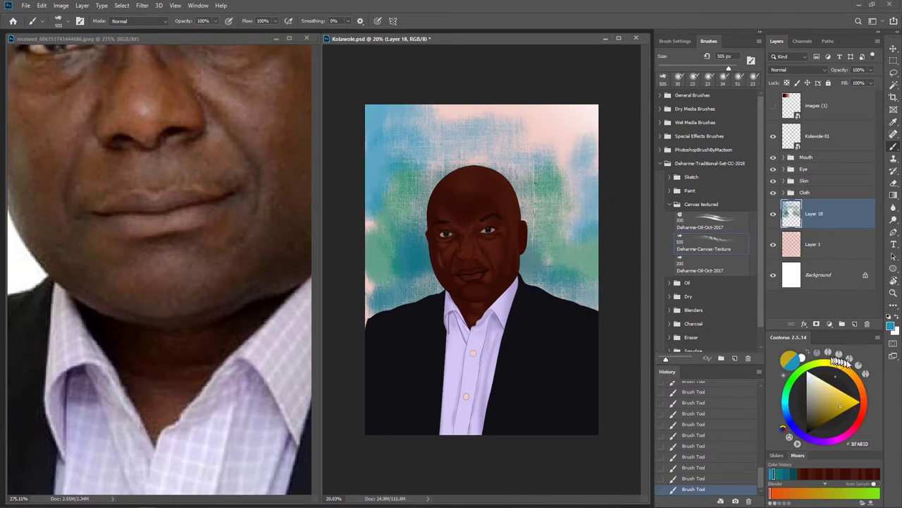
left_click(853, 403)
left_click_drag(564, 177, 569, 197)
left_click_drag(572, 232, 578, 246)
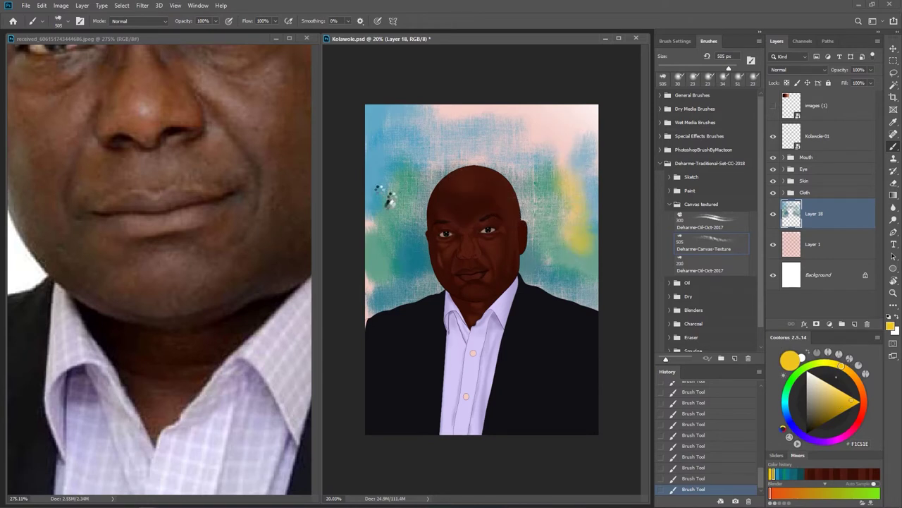
- Add yellow texture along the left edge and across the top of the canvas
left_click_drag(366, 314, 368, 262)
left_click_drag(375, 228, 364, 220)
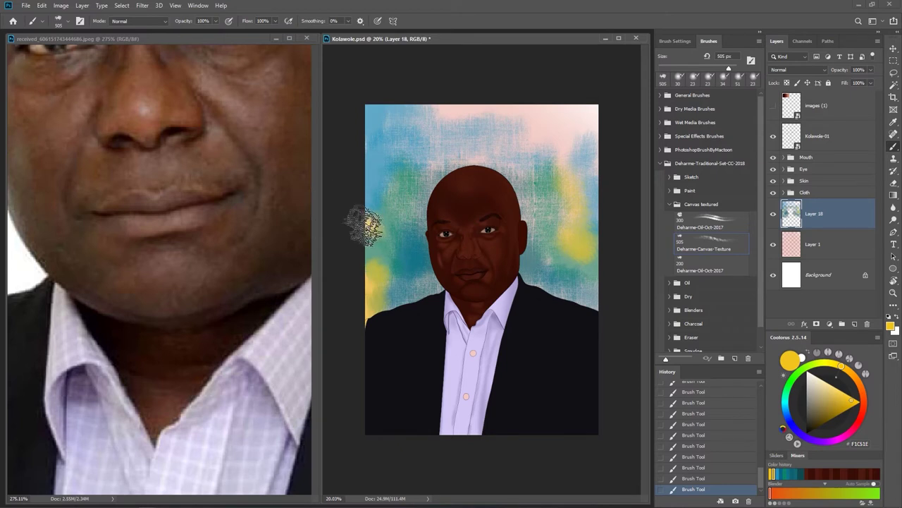
left_click_drag(458, 121, 520, 121)
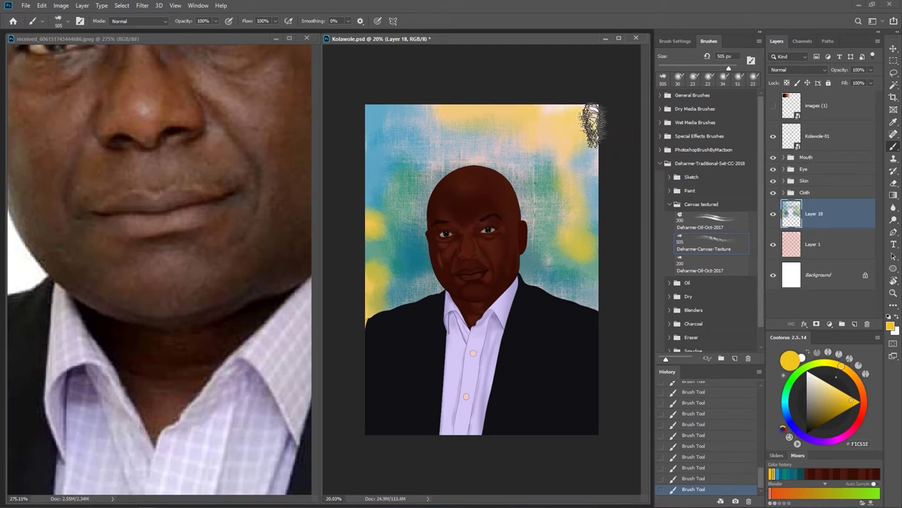
left_click_drag(578, 91, 504, 101)
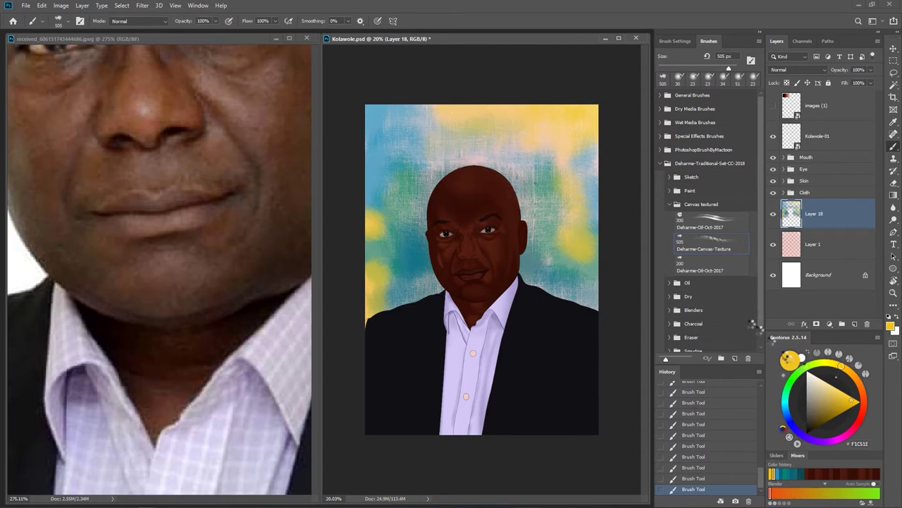
mouse_move(814, 440)
left_mouse_down()
mouse_move(844, 443)
mouse_move(835, 445)
left_mouse_up()
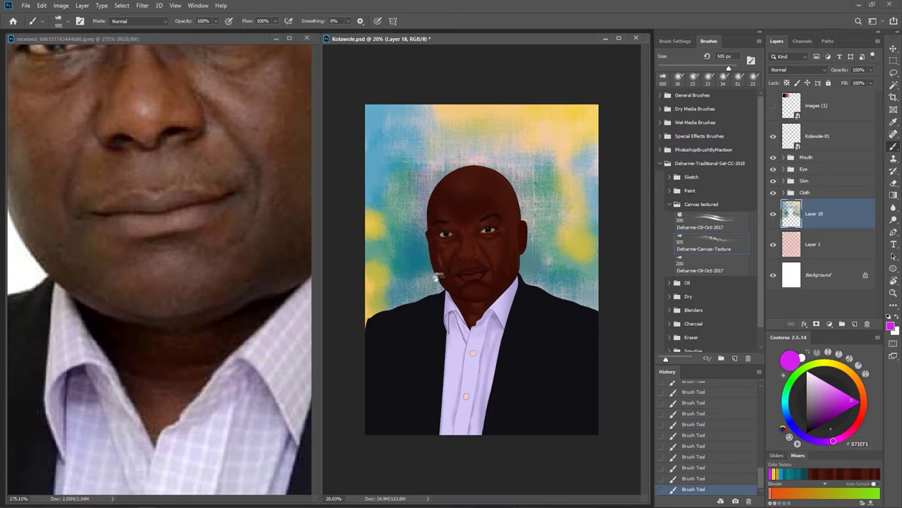
- Tint the background left of the neck and right of the head magenta, undoing a lavender top-left stroke
left_click_drag(435, 293, 373, 300)
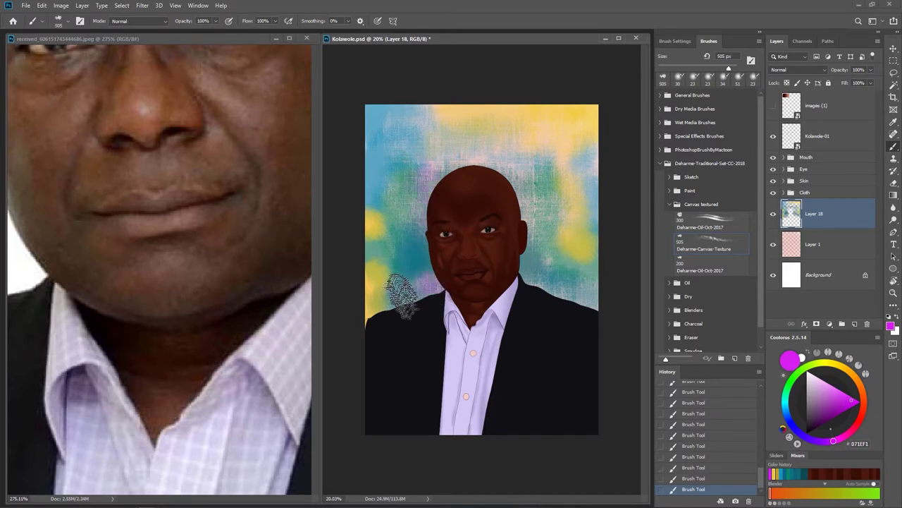
left_click_drag(533, 267, 581, 310)
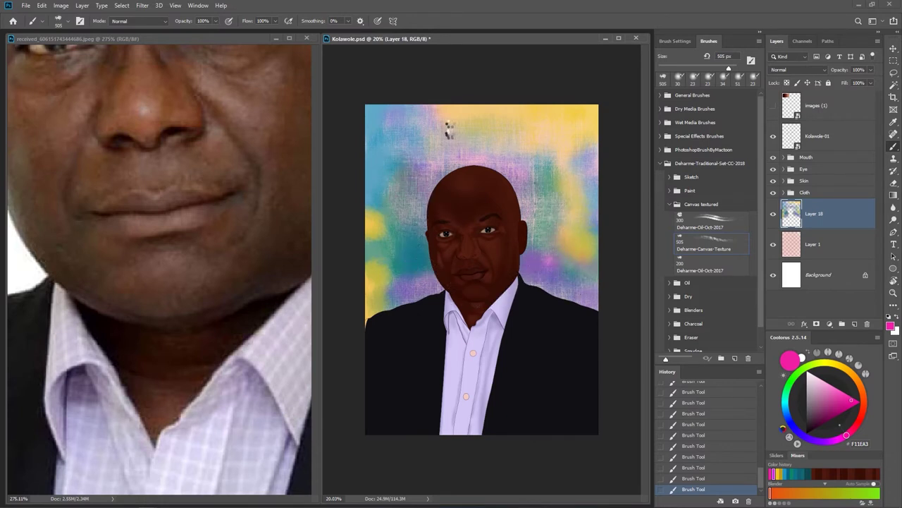
mouse_move(432, 117)
left_mouse_down()
mouse_move(373, 177)
mouse_move(383, 125)
mouse_move(412, 191)
left_mouse_up()
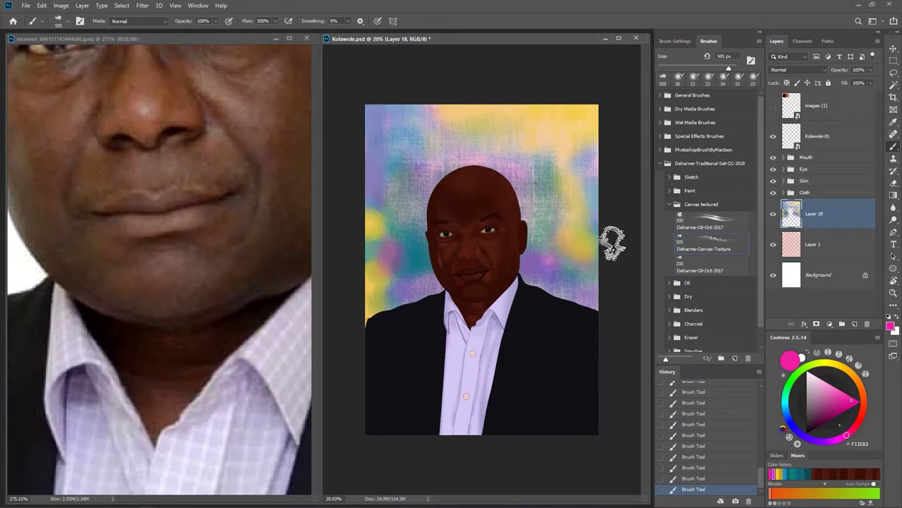
key("ctrl+z")
- Pick the Deharme-blender brush from the Blenders folder and add empty Layer 19
left_click(670, 204)
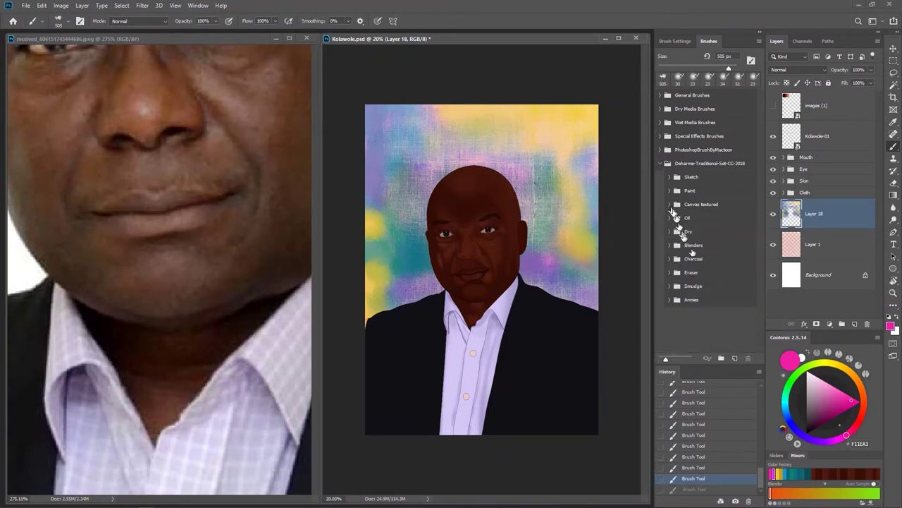
left_click(669, 245)
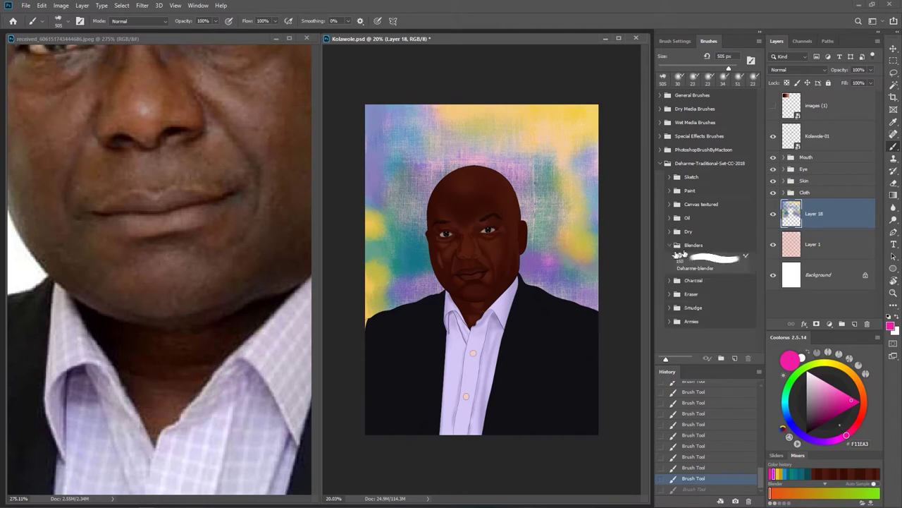
left_click(704, 265)
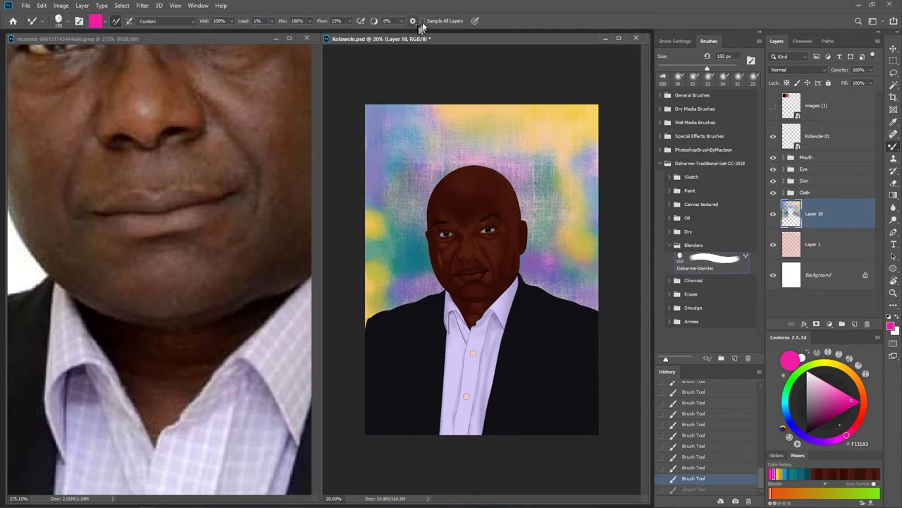
key("ctrl+shift+alt+n")
- Hide the Mouth, Eye, Skin and Cloth portrait layers and choose the 195 px MixerBrush2
left_click_drag(773, 156, 774, 192)
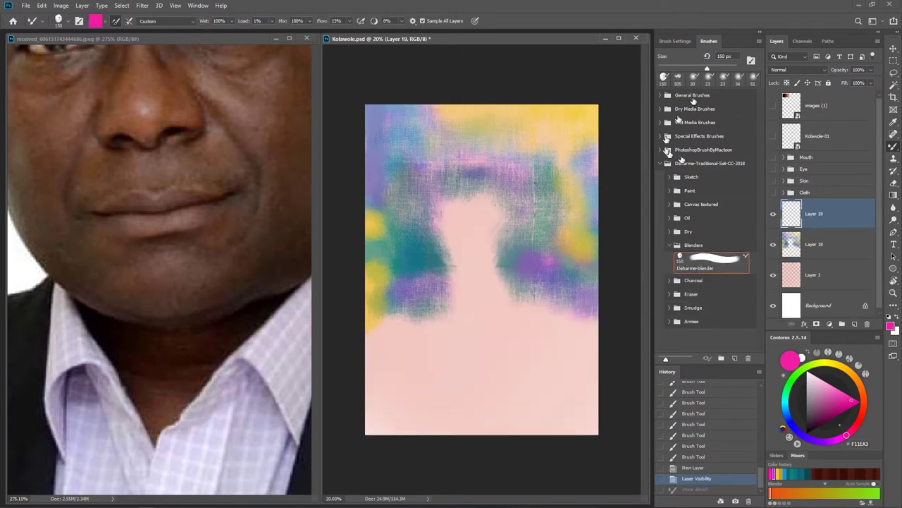
left_click(661, 163)
left_click_drag(761, 148, 759, 282)
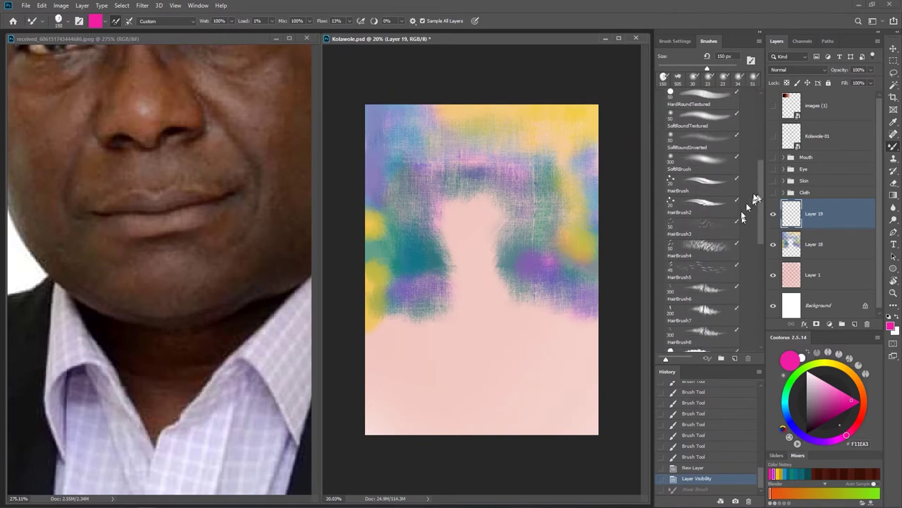
scroll(759, 286, "up", 2)
left_click(702, 196)
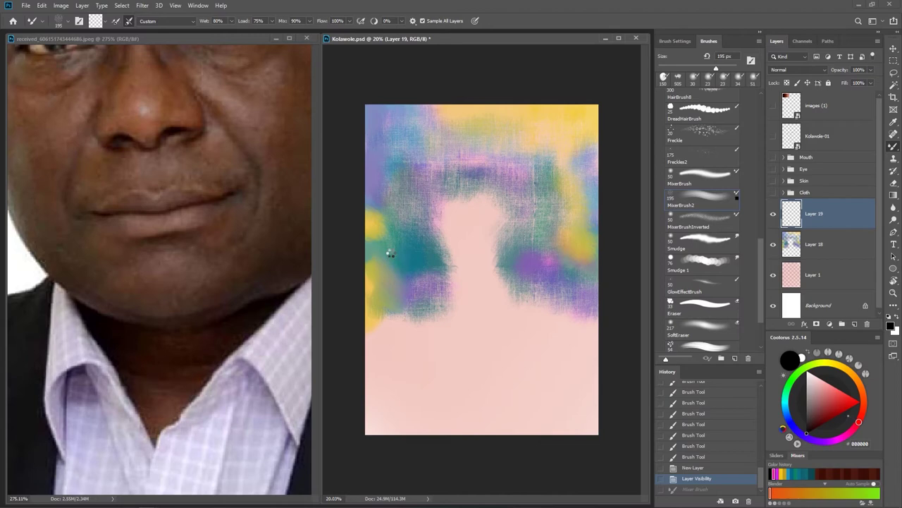
- Smear the background colours outward on Layer 19 with the Mixer Brush, including the upper right
left_click_drag(388, 253, 390, 289)
mouse_move(466, 204)
left_mouse_down()
mouse_move(471, 317)
mouse_move(500, 296)
left_mouse_up()
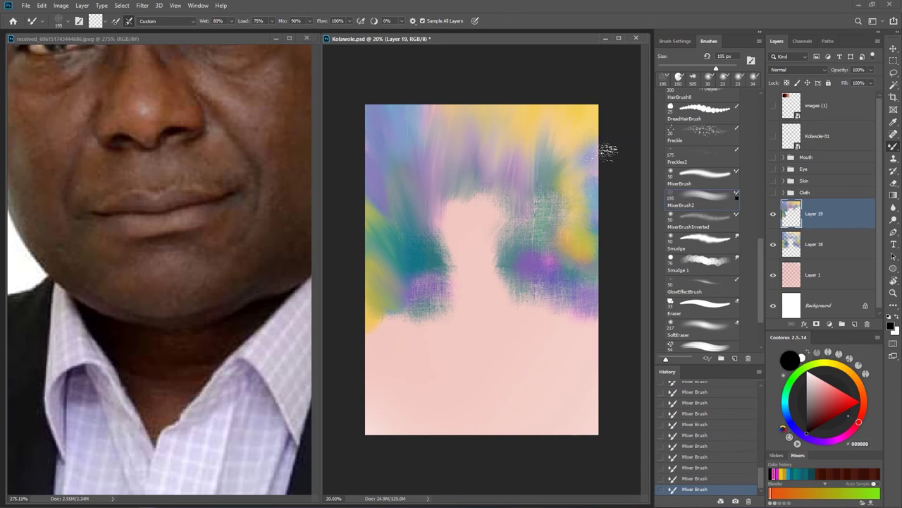
left_click_drag(614, 217, 595, 185)
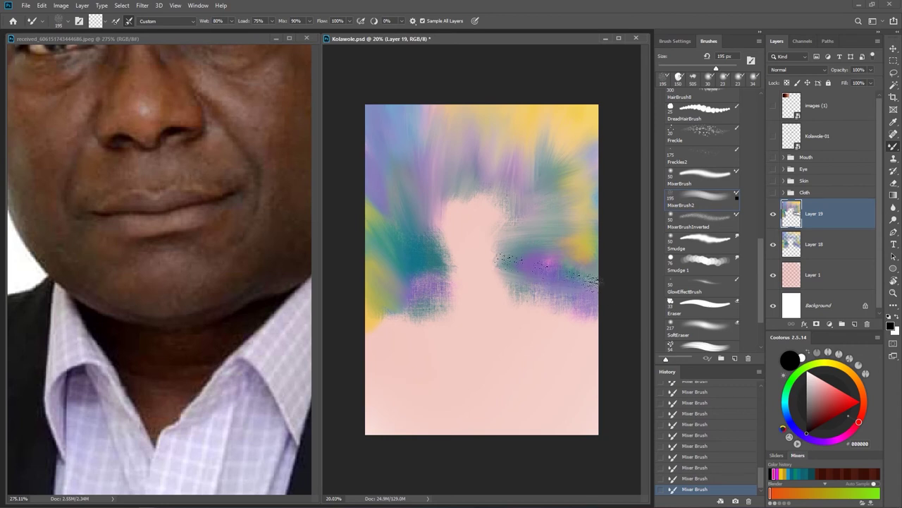
- Smear the teal beside the figure and soften the purple patches right and lower left
left_click_drag(501, 258, 588, 261)
mouse_move(525, 287)
left_mouse_down()
mouse_move(573, 322)
mouse_move(514, 271)
left_mouse_up()
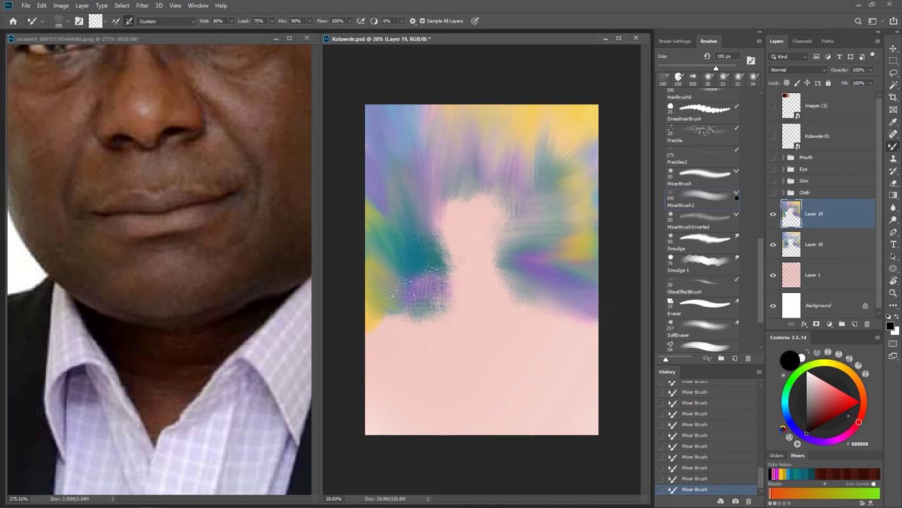
mouse_move(379, 301)
left_mouse_down()
mouse_move(381, 340)
mouse_move(431, 284)
left_mouse_up()
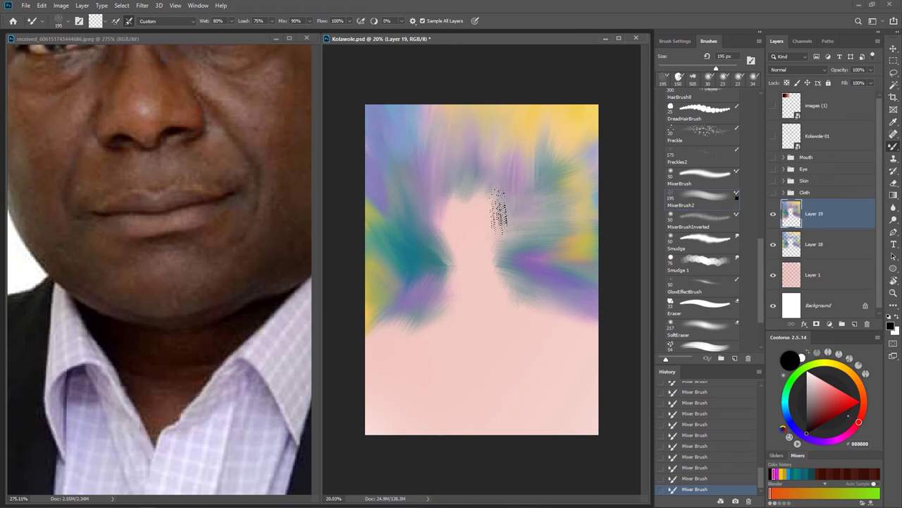
- Show the Kolawole-01, Mouth, Eye, Skin and Cloth layers again
left_click_drag(773, 138, 768, 192)
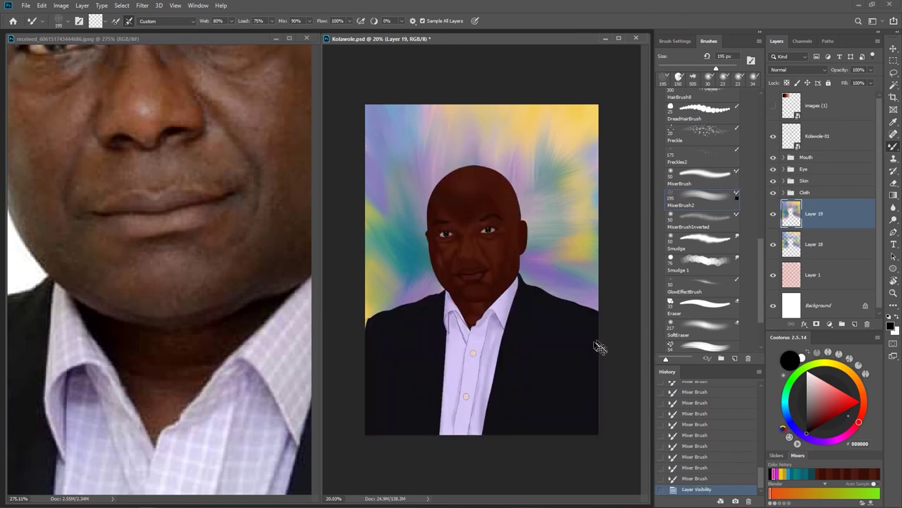
scroll(554, 337, "down", 3)
scroll(564, 338, "up", 3)
scroll(574, 318, "down", 1)
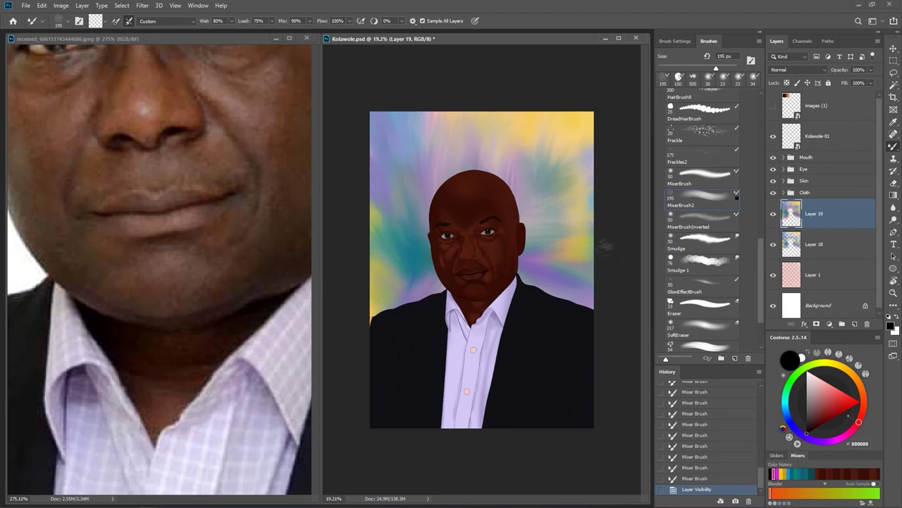
key("ctrl+e")
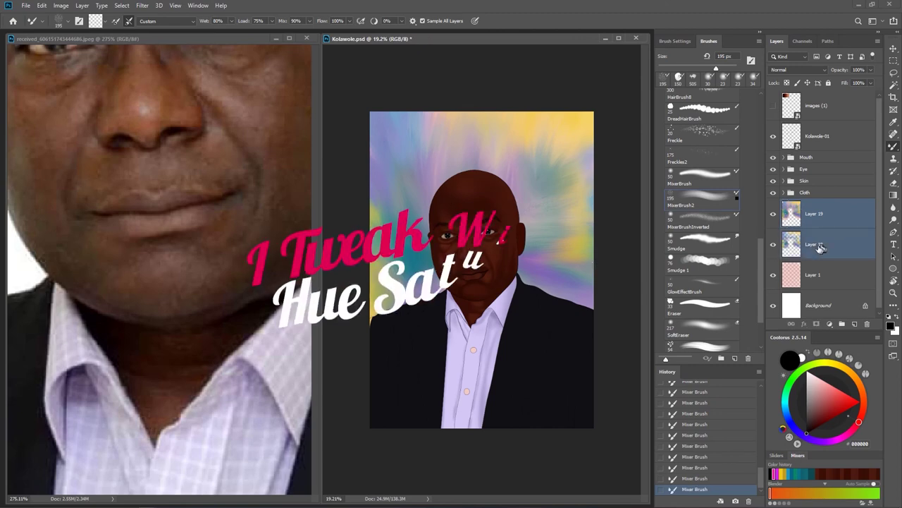
- Apply Hue/Saturation to the merged backdrop with Hue -29 and Lightness left at 0
key("ctrl+u")
left_click_drag(641, 127, 673, 129)
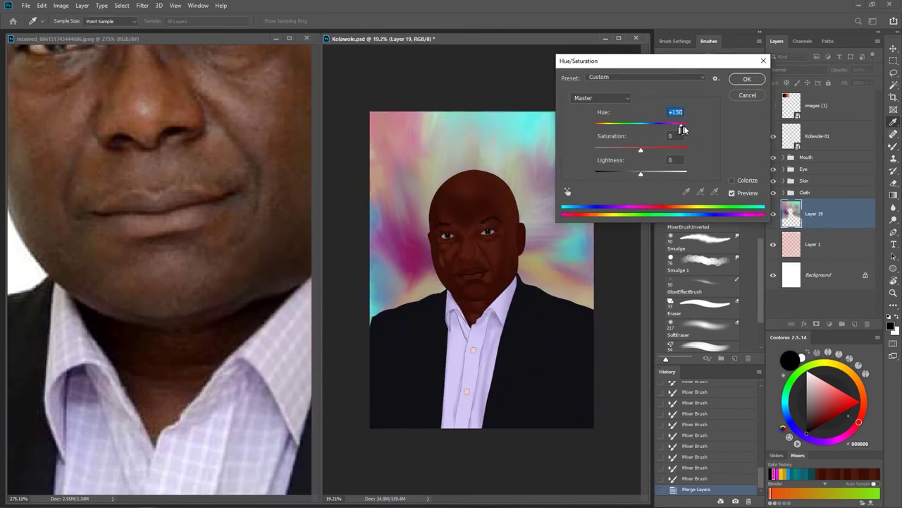
mouse_move(674, 129)
left_mouse_down()
mouse_move(632, 129)
mouse_move(649, 129)
mouse_move(637, 149)
mouse_move(630, 127)
left_mouse_up()
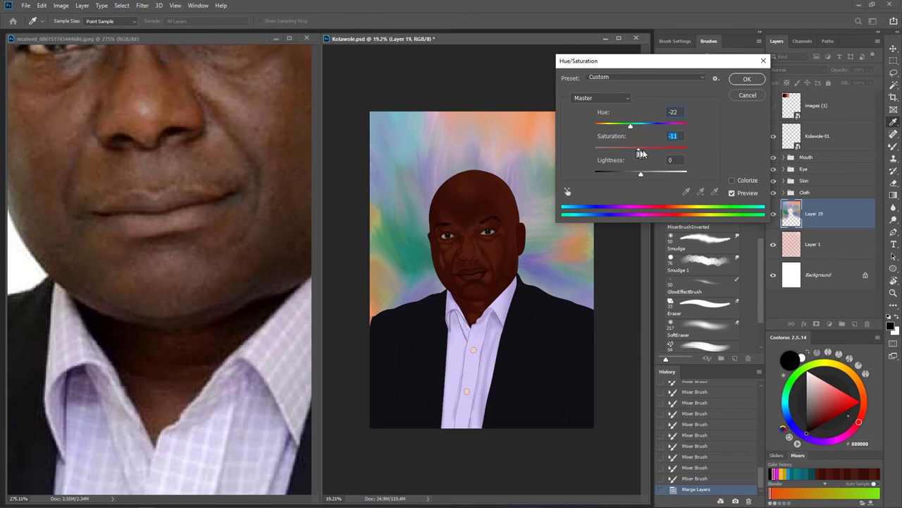
left_click_drag(631, 125, 628, 126)
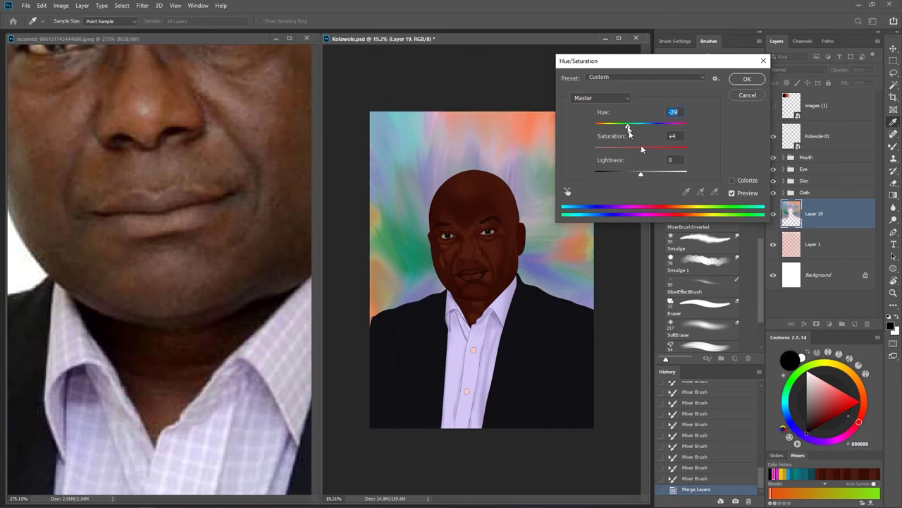
left_click_drag(642, 176, 641, 175)
left_click(749, 78)
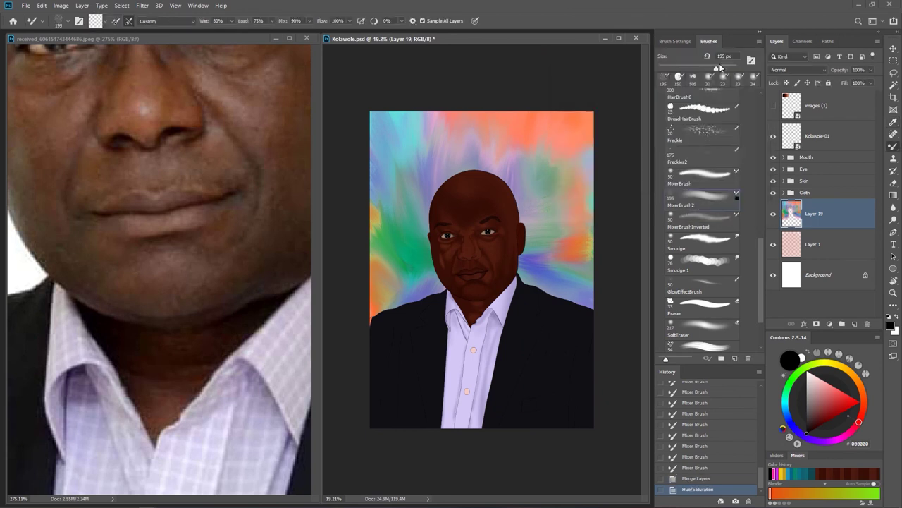
- Group Layer 19 and Layer 1 into Group 1, converting Background to Layer 0 and moving it inside
scroll(493, 261, "up", 2, "alt")
left_click(774, 244)
left_click(815, 241, "shift")
key("ctrl+g")
left_click(773, 225)
left_click(774, 225)
left_click(866, 225)
left_click_drag(811, 226, 804, 205)
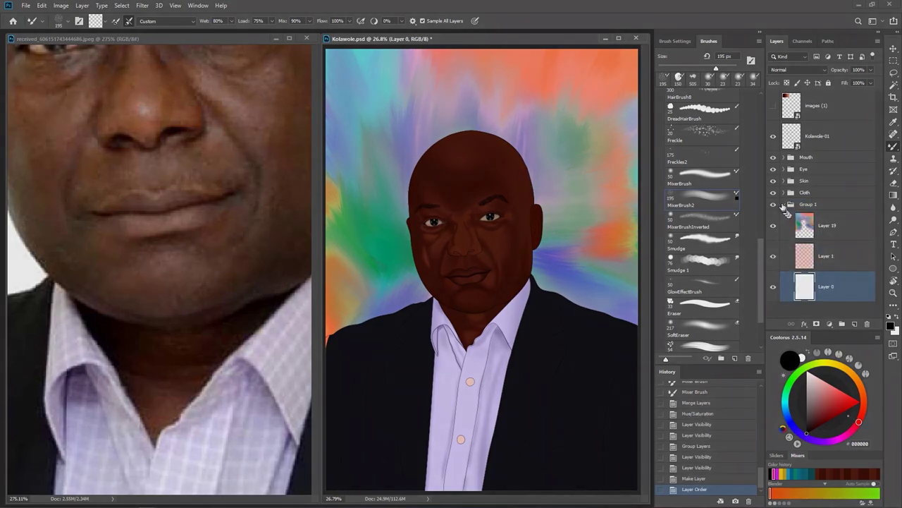